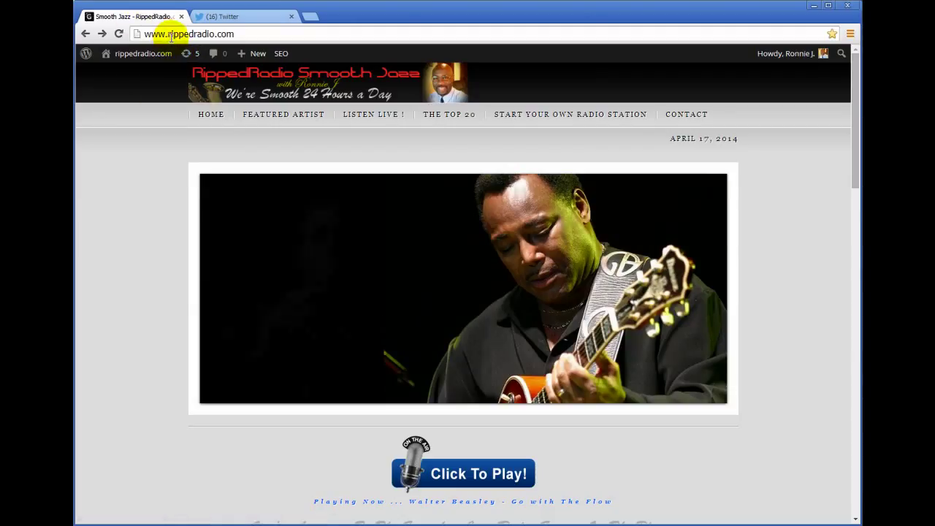
Open the Twitter profile linked in the Let's Connect section at the end of the RippedRadio homepage
{"action": "left_click_drag", "start_coordinate": [855, 120], "coordinate": [852, 439]}
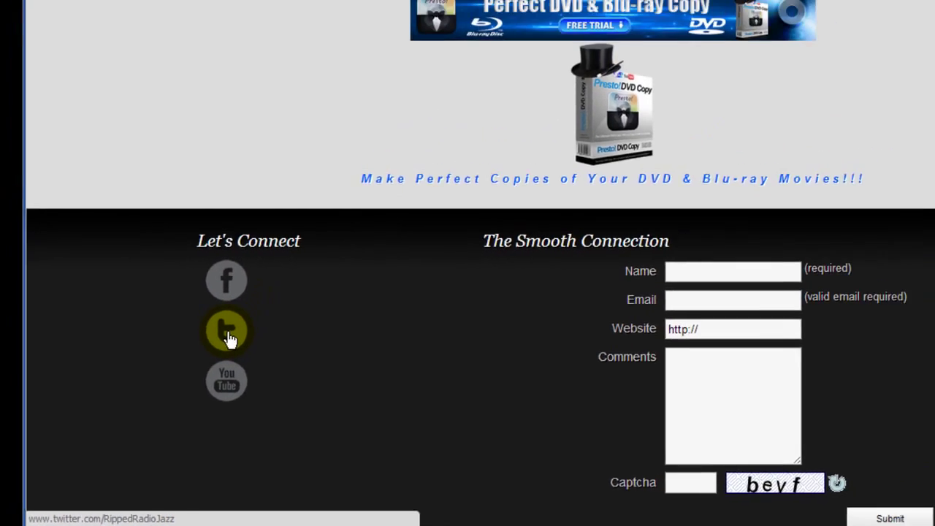
{"action": "left_click", "coordinate": [227, 334]}
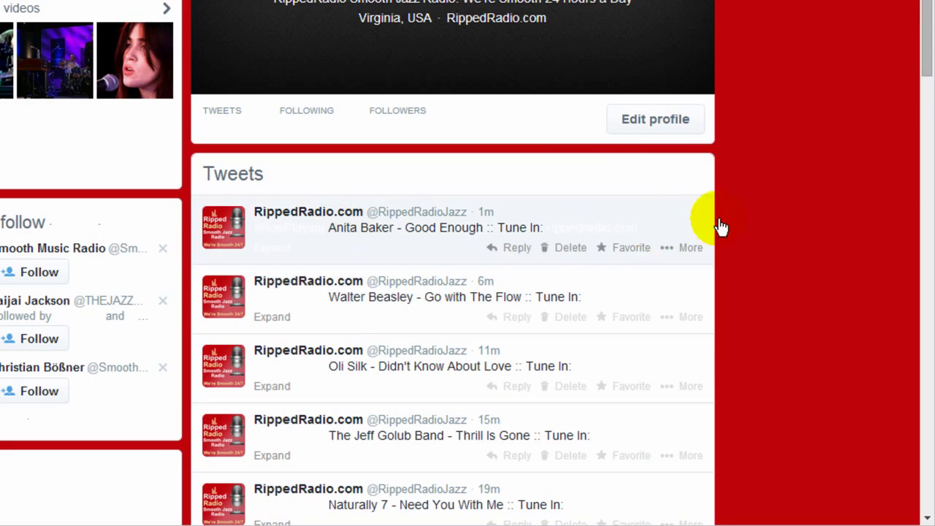
Look through the profile's tweets and highlight the username RippedRadioJazz without the @ sign in the profile header
{"action": "left_click_drag", "start_coordinate": [927, 45], "coordinate": [924, 393]}
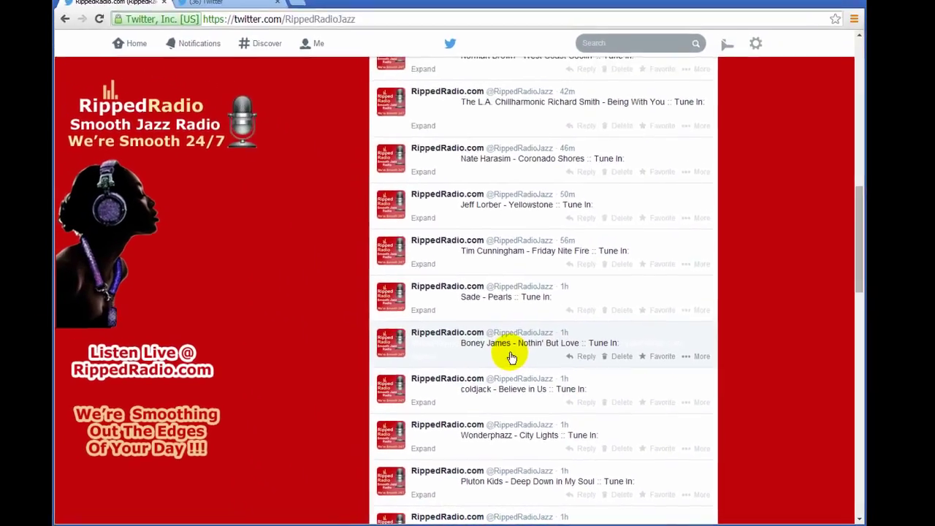
{"action": "scroll", "coordinate": [512, 358], "scroll_direction": "up", "scroll_amount": 15}
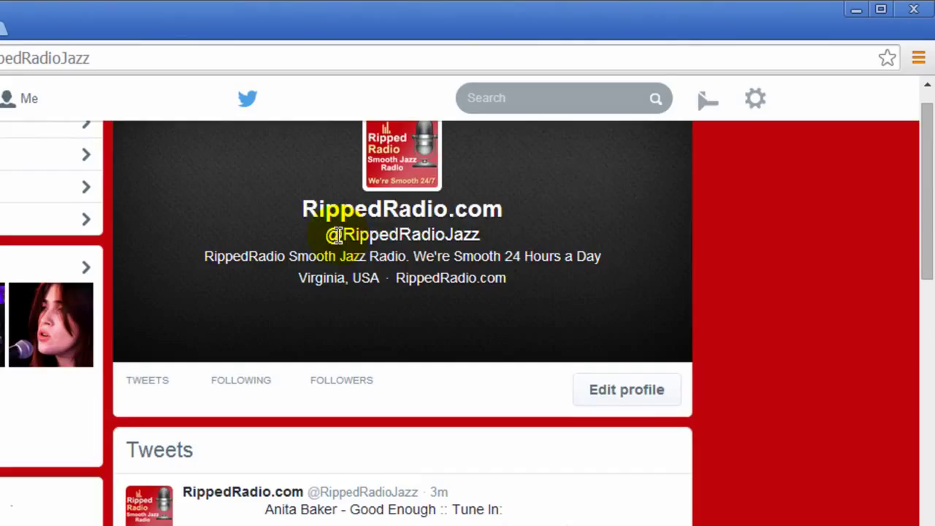
{"action": "left_click_drag", "start_coordinate": [335, 233], "coordinate": [482, 232]}
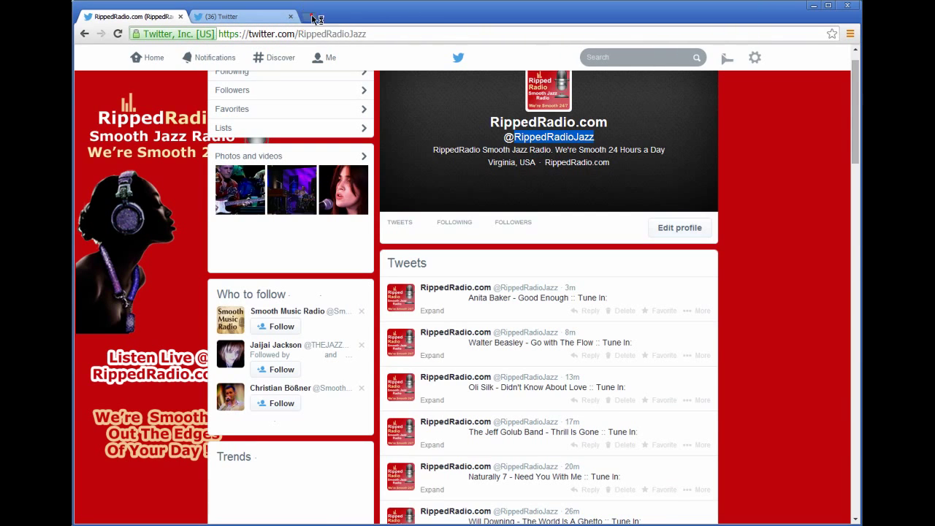
Open the site's WordPress dashboard in a new browser tab and go to the page for adding plugins
{"action": "left_click", "coordinate": [311, 16]}
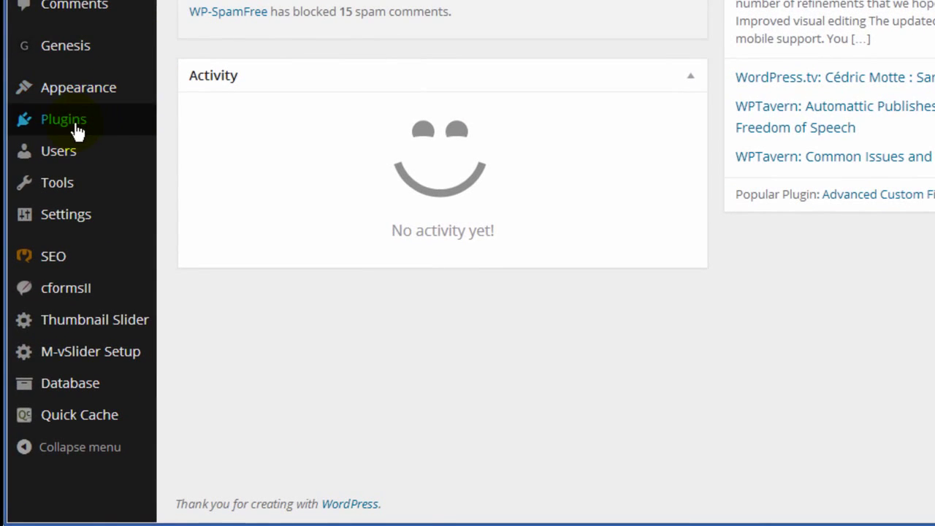
{"action": "mouse_move", "coordinate": [73, 131]}
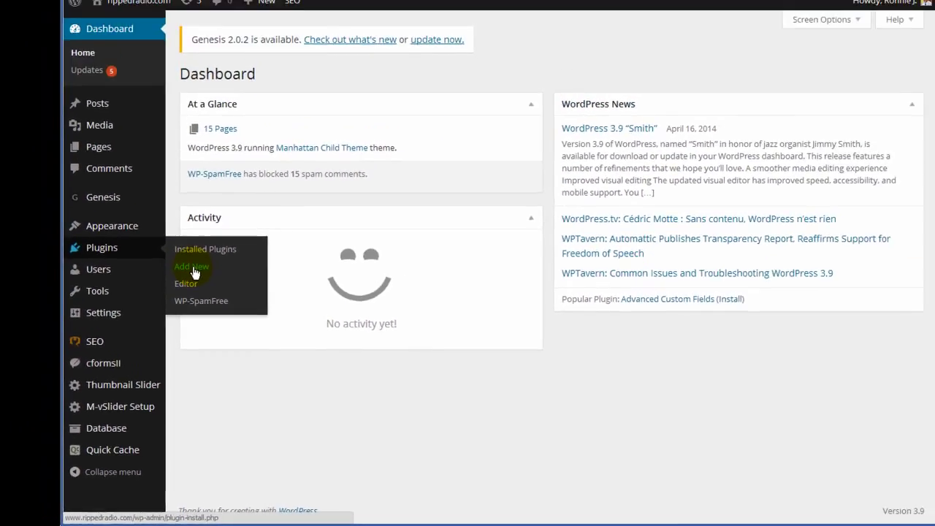
{"action": "left_click", "coordinate": [194, 268]}
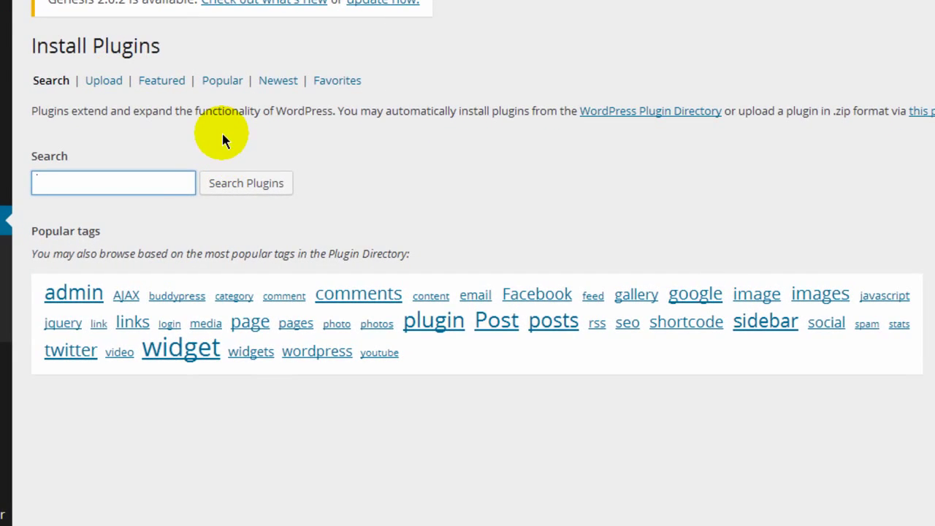
Search the plugin directory for Social Crowd and locate that plugin in the results
{"action": "left_click", "coordinate": [144, 185]}
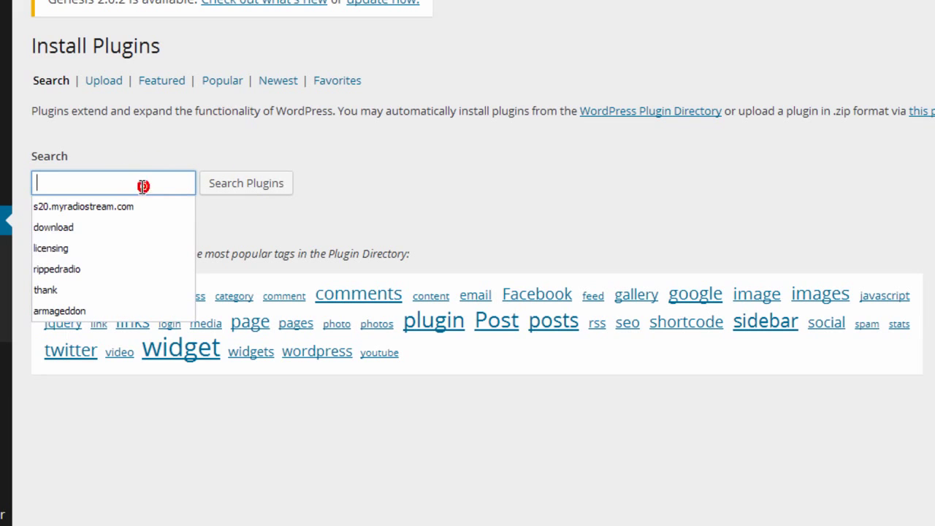
{"action": "type", "text": "Socia"}
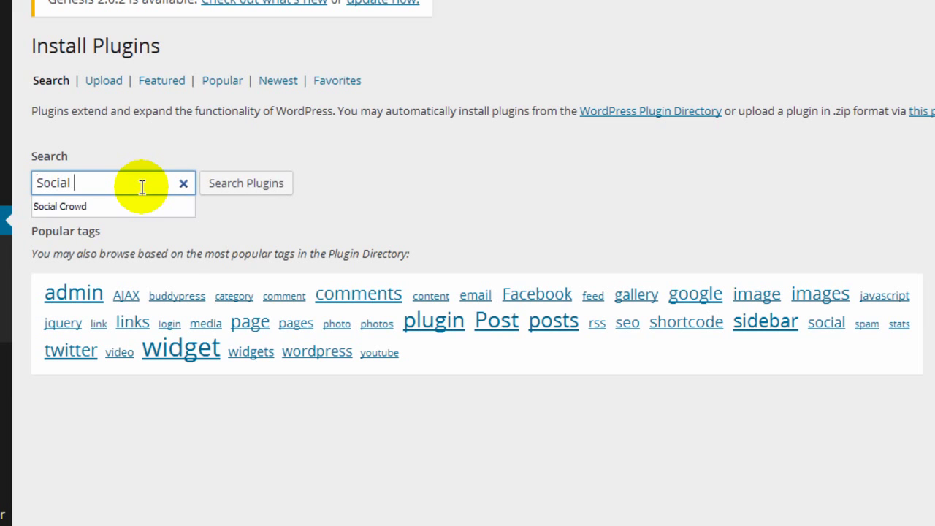
{"action": "type", "text": "l"}
{"action": "left_click", "coordinate": [139, 206]}
{"action": "left_click", "coordinate": [260, 187]}
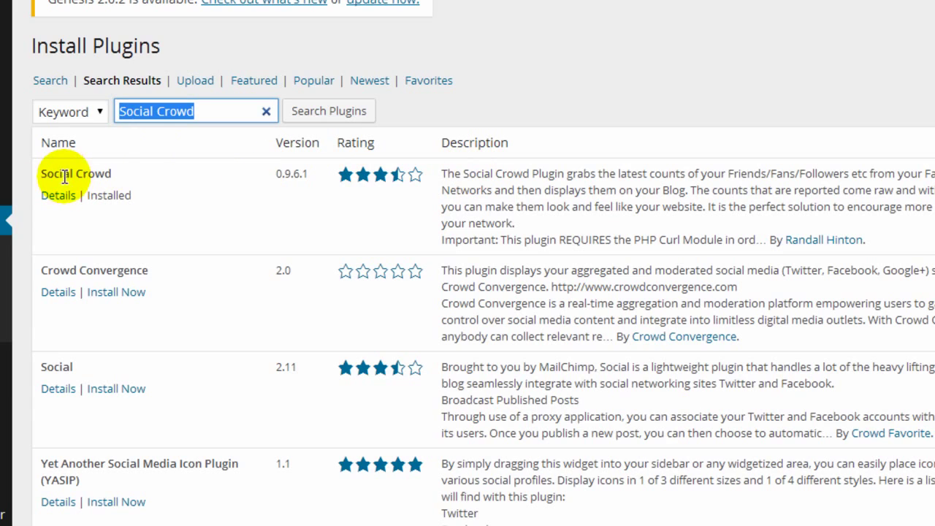
{"action": "mouse_move", "coordinate": [110, 200]}
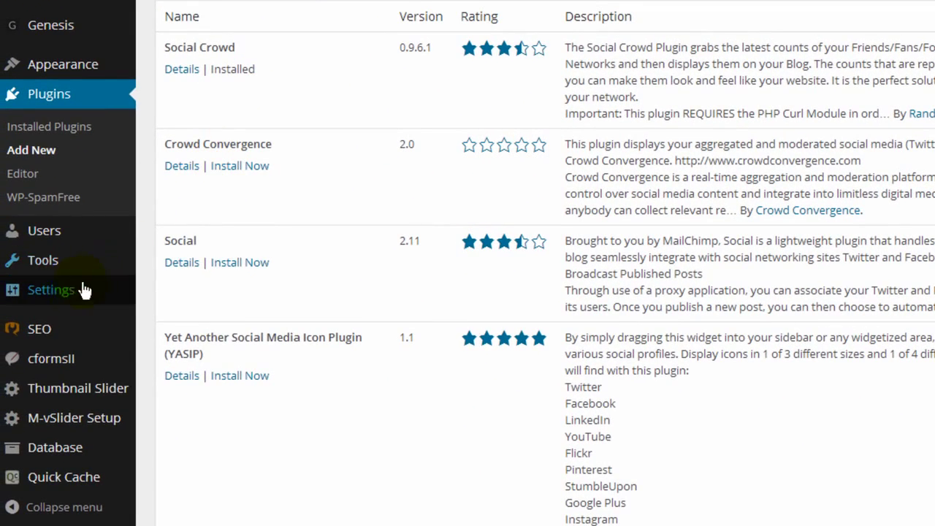
Open the Social Crowd settings and review the Facebook, Twitter and YouTube ID fields
{"action": "mouse_move", "coordinate": [84, 290]}
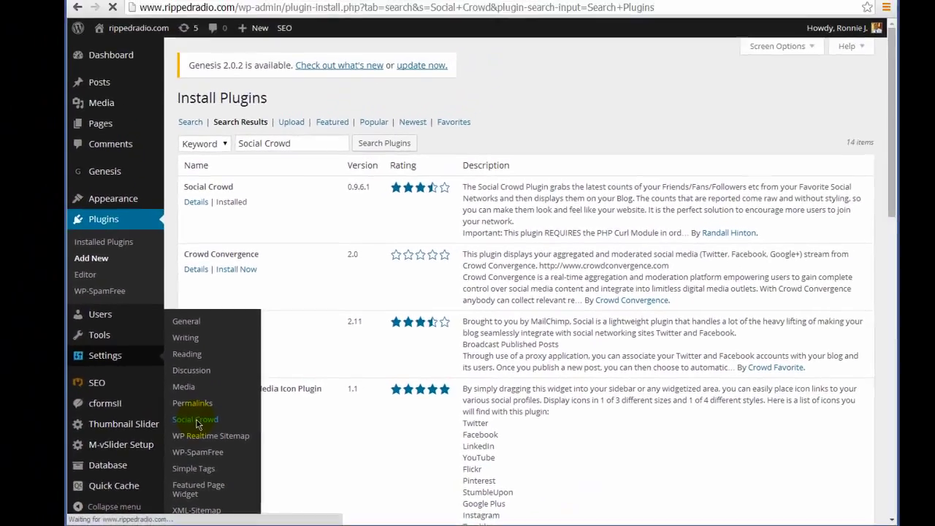
{"action": "left_click", "coordinate": [184, 388]}
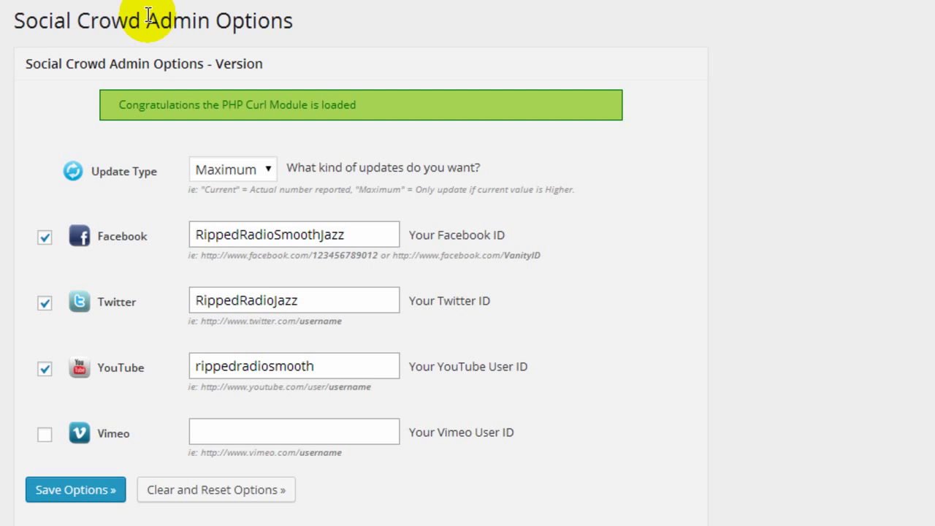
Open the Widgets page of the WordPress site
{"action": "mouse_move", "coordinate": [45, 46]}
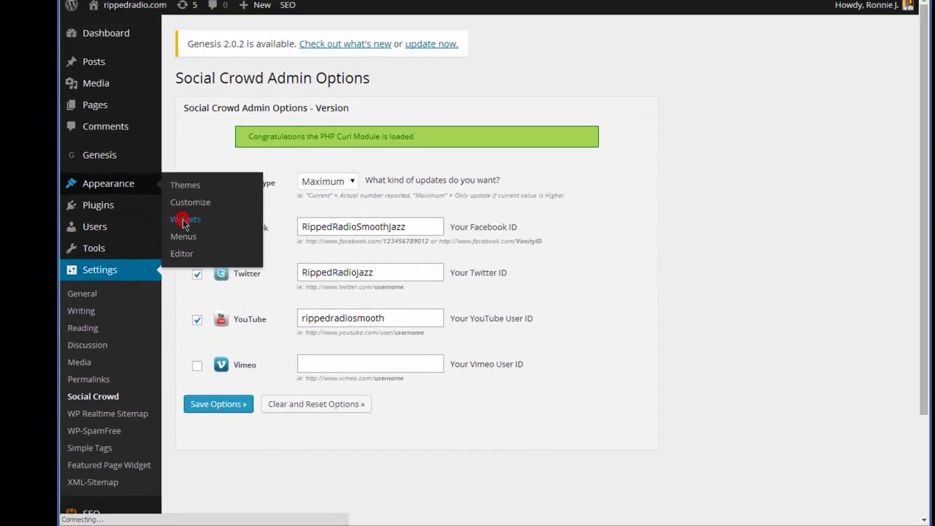
{"action": "left_click", "coordinate": [174, 107]}
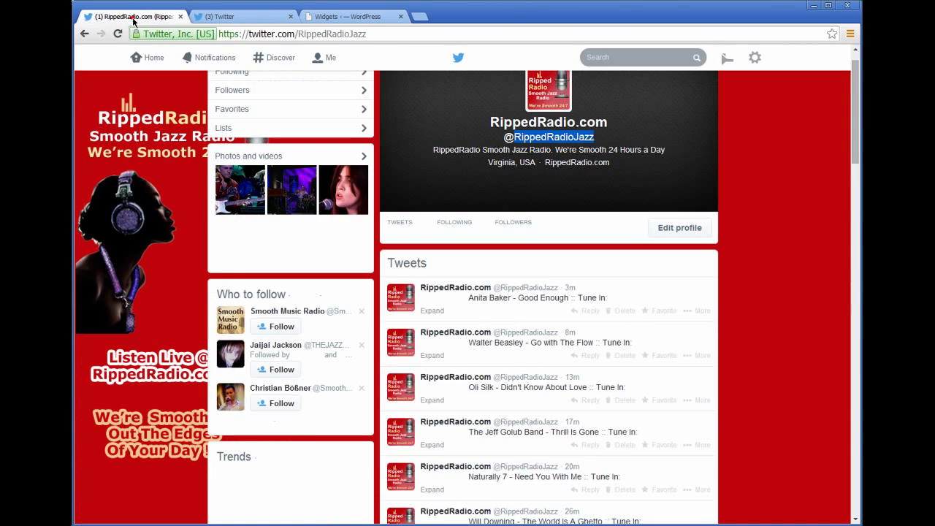
Check the Let's Connect icons on the homepage, and expand the Home Bottom Left area on the Widgets page
{"action": "left_click", "coordinate": [131, 17]}
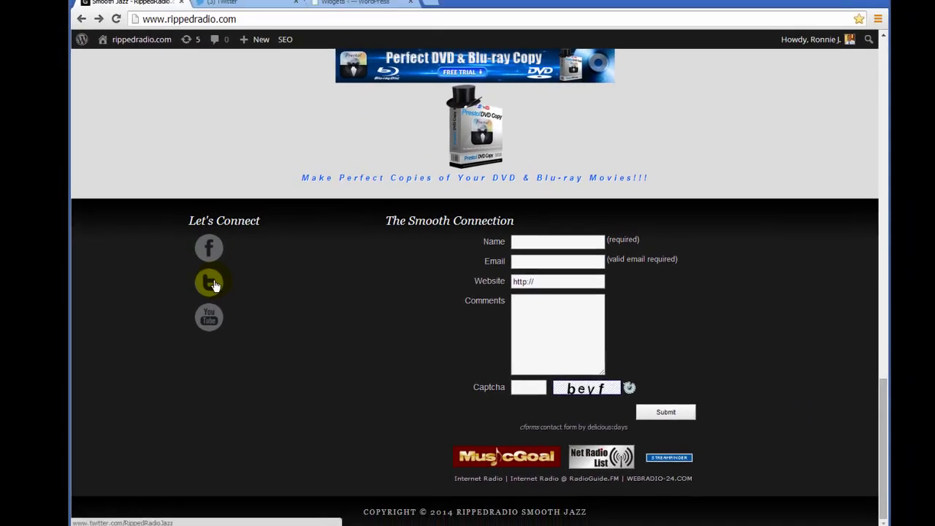
{"action": "left_click", "coordinate": [338, 3]}
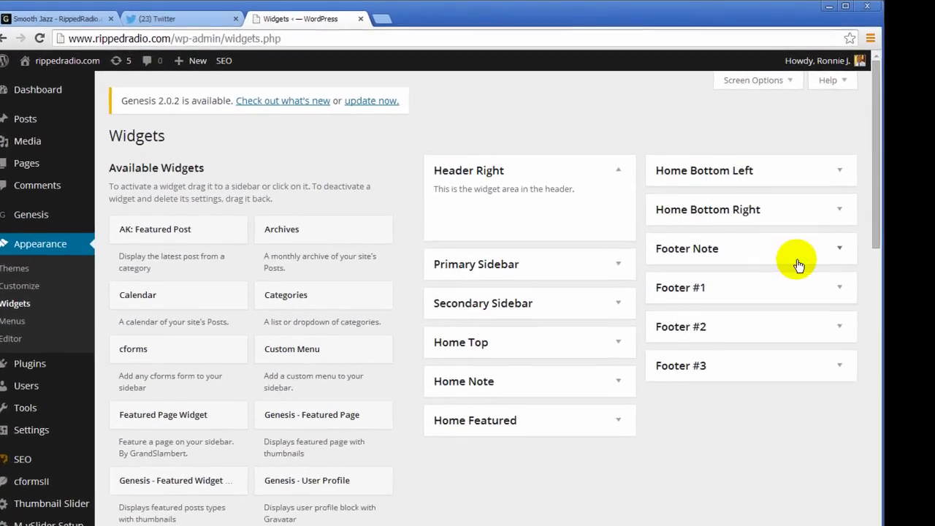
{"action": "left_click", "coordinate": [839, 170]}
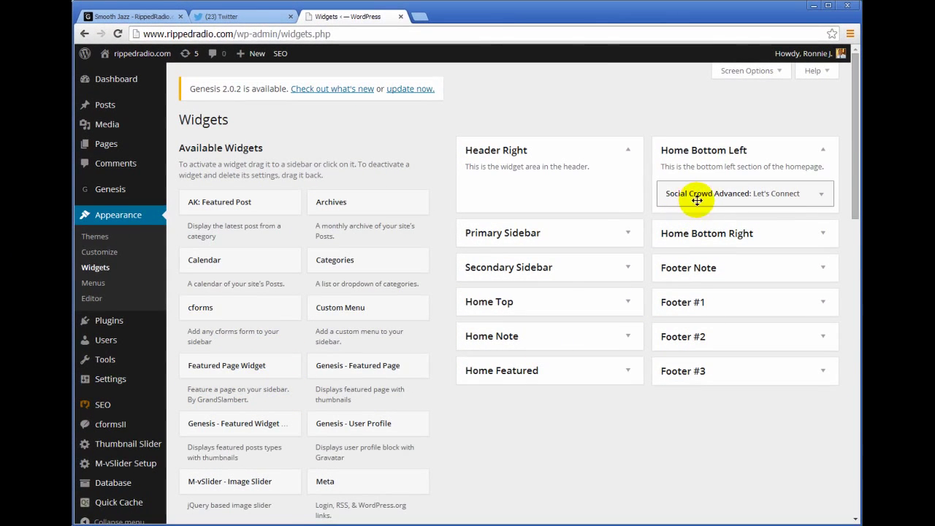
Try to move Social Crowd Advanced from the available widgets to the Home Bottom Left area
{"action": "scroll", "coordinate": [484, 401], "scroll_direction": "down", "scroll_amount": 3}
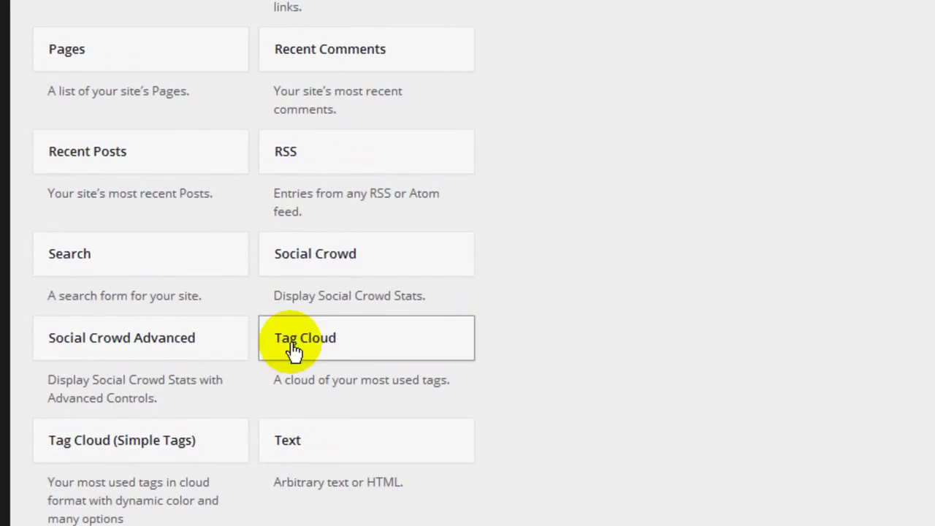
{"action": "left_click_drag", "start_coordinate": [182, 355], "coordinate": [298, 433]}
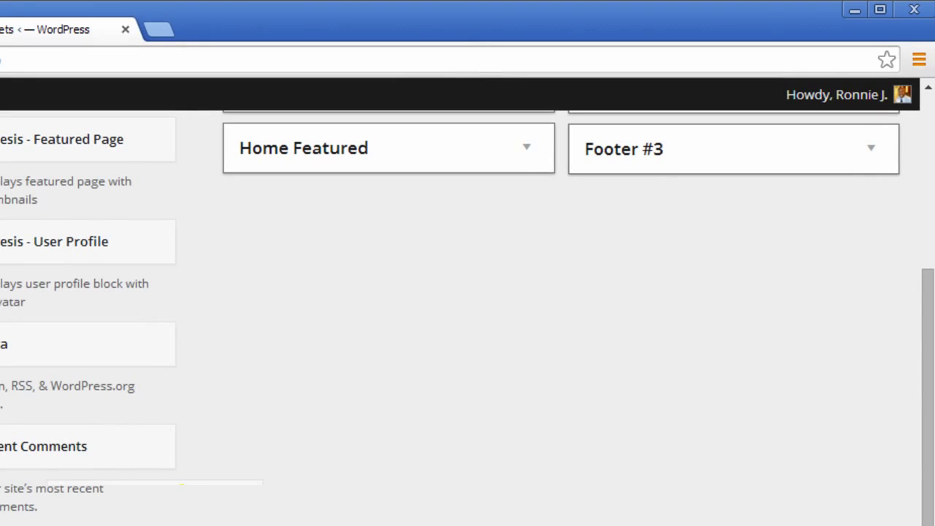
{"action": "scroll", "coordinate": [468, 321], "scroll_direction": "up", "scroll_amount": 5}
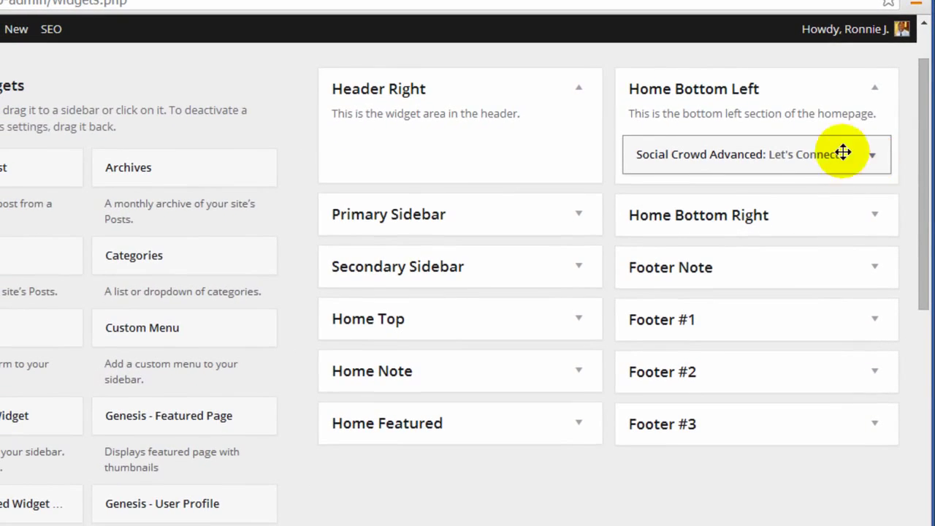
Expand the Social Crowd Advanced widget in Home Bottom Left and view its available icon sets
{"action": "left_click", "coordinate": [822, 149]}
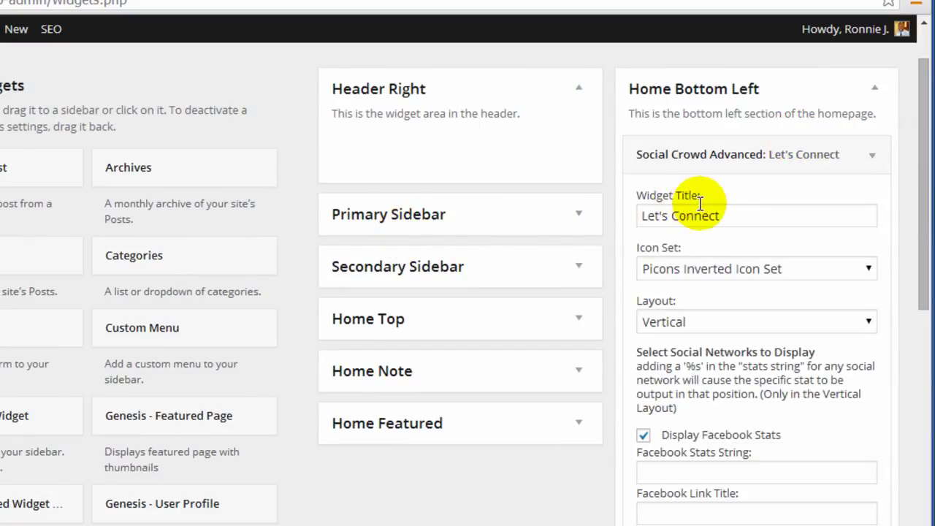
{"action": "left_click", "coordinate": [868, 270]}
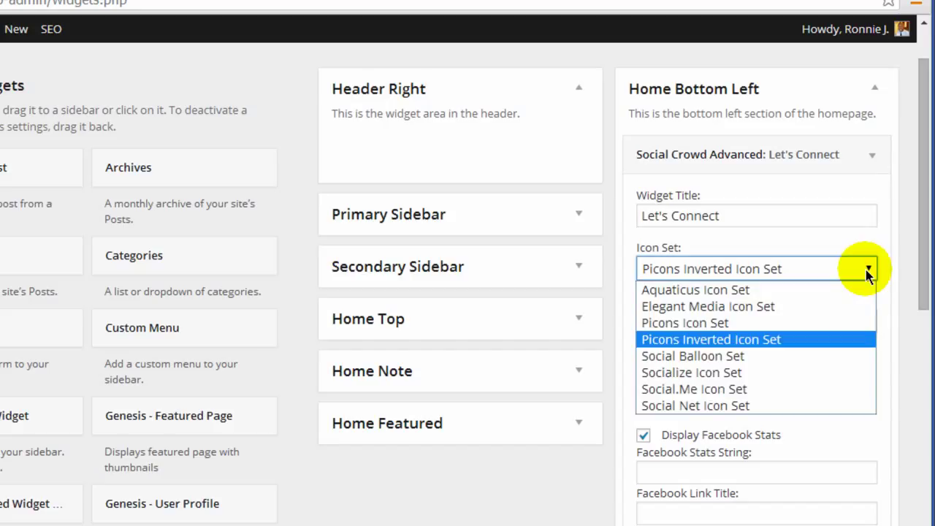
{"action": "left_click", "coordinate": [867, 273]}
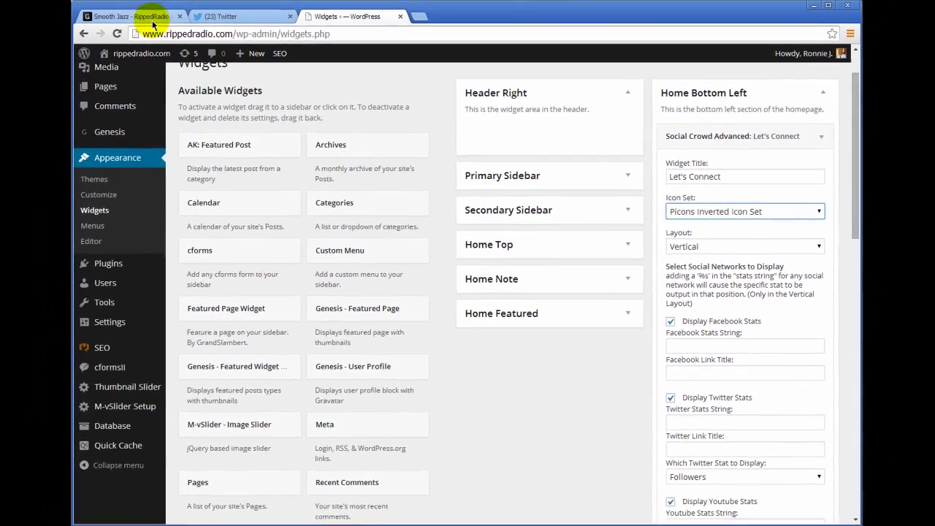
Compare the widget's icon set and layout settings with the Let's Connect icons on the homepage
{"action": "left_click", "coordinate": [150, 16]}
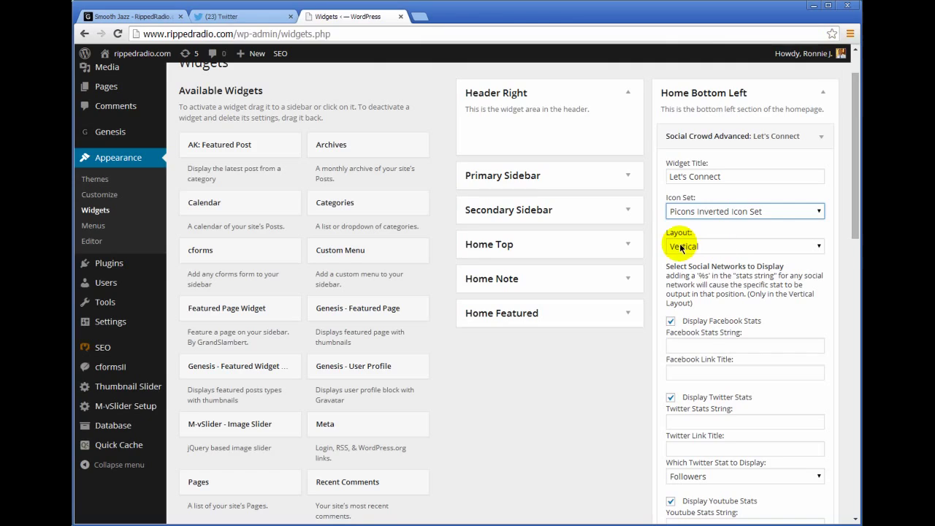
{"action": "left_click", "coordinate": [157, 16]}
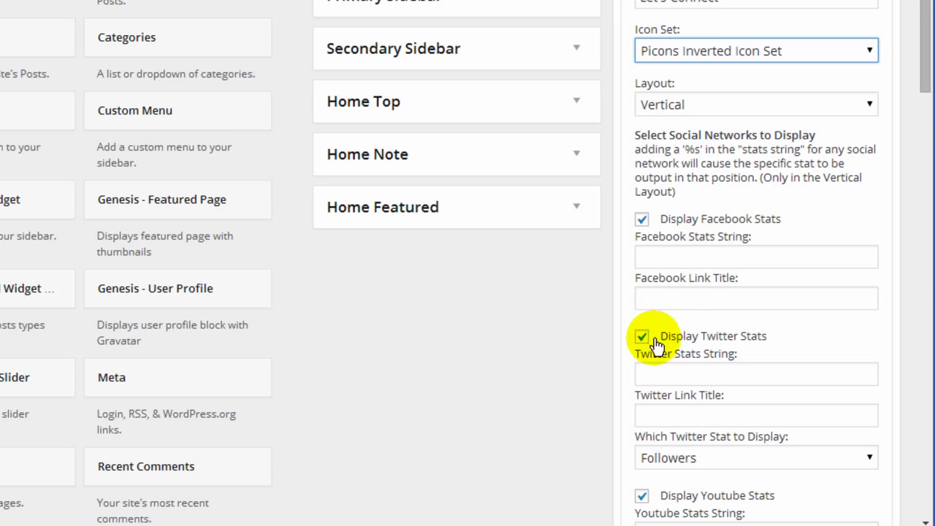
Review the widget's display options for Facebook, Twitter, YouTube and Vimeo stats, link opening and styling
{"action": "scroll", "coordinate": [576, 401], "scroll_direction": "down", "scroll_amount": 1}
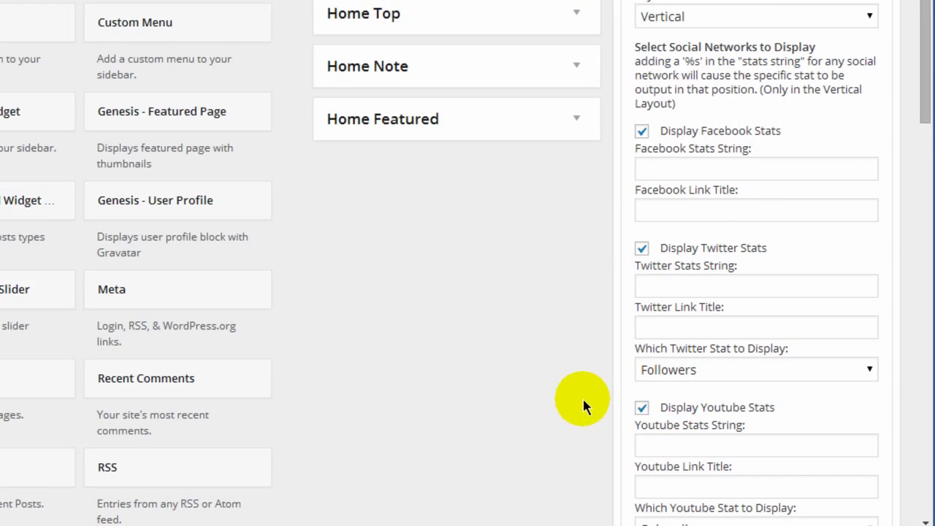
{"action": "scroll", "coordinate": [584, 398], "scroll_direction": "down", "scroll_amount": 2}
{"action": "scroll", "coordinate": [563, 387], "scroll_direction": "down", "scroll_amount": 1}
{"action": "scroll", "coordinate": [566, 355], "scroll_direction": "up", "scroll_amount": 2}
{"action": "scroll", "coordinate": [566, 355], "scroll_direction": "down", "scroll_amount": 3}
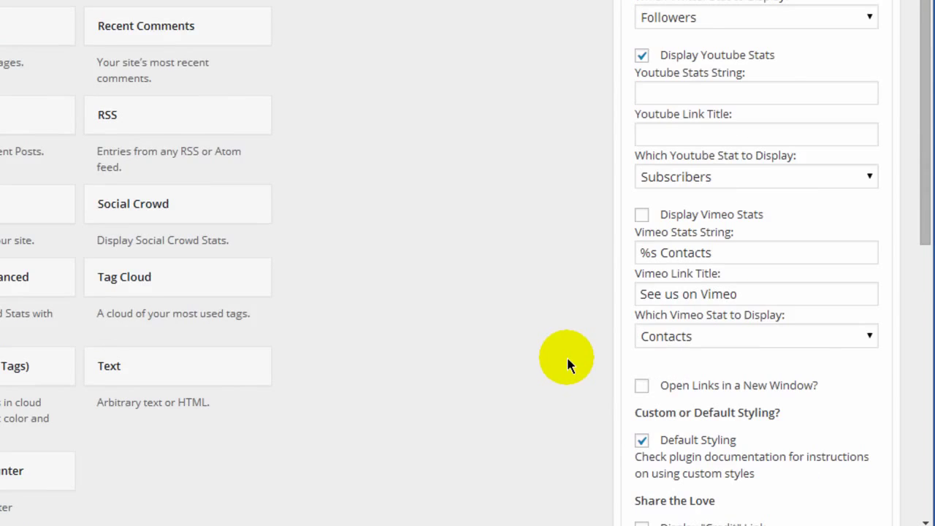
{"action": "scroll", "coordinate": [566, 355], "scroll_direction": "down", "scroll_amount": 3}
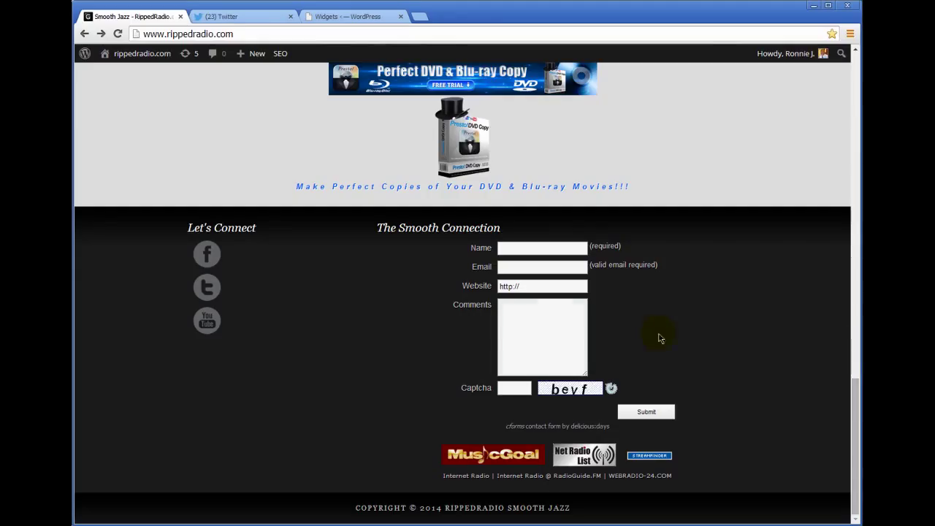
Test the Twitter icon under Let's Connect on the homepage by following its link
{"action": "left_click", "coordinate": [207, 288]}
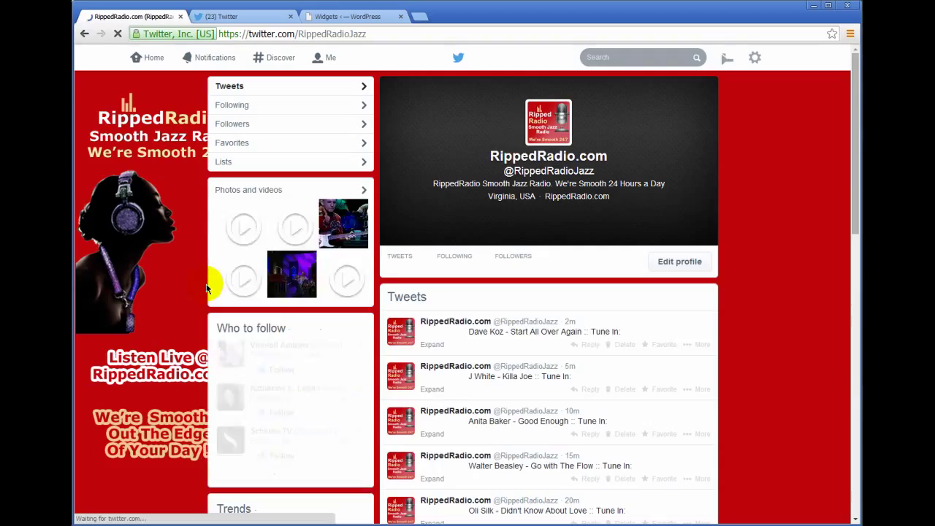